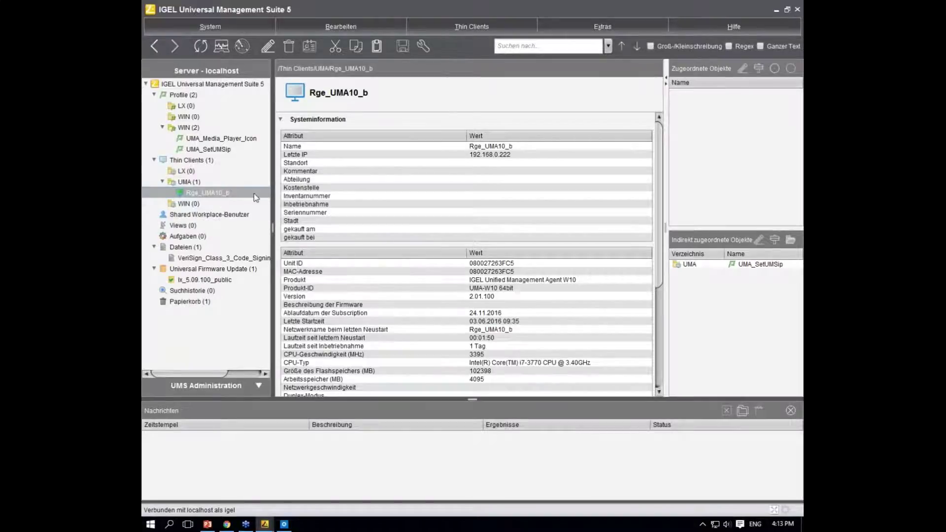
Bring the IGEL VNC Viewer shadowing Rge_UMA10_b's Windows 10 desktop to the front from the taskbar.
{"action": "left_click", "coordinate": [267, 525]}
Enlarge the viewer to reveal the remote taskbar, open System from the Start menu, then minimize it.
{"action": "left_click", "coordinate": [329, 456]}
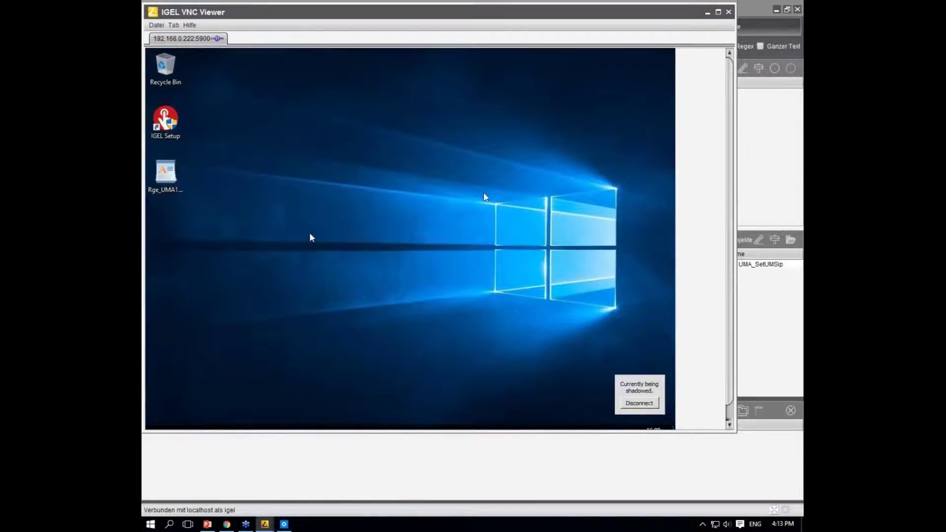
{"action": "left_click_drag", "start_coordinate": [684, 432], "coordinate": [685, 463]}
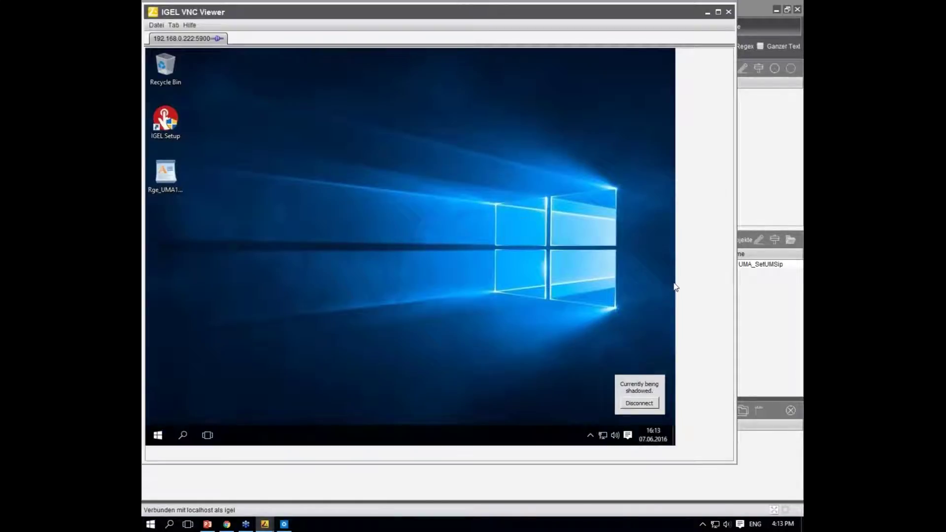
{"action": "right_click", "coordinate": [158, 435]}
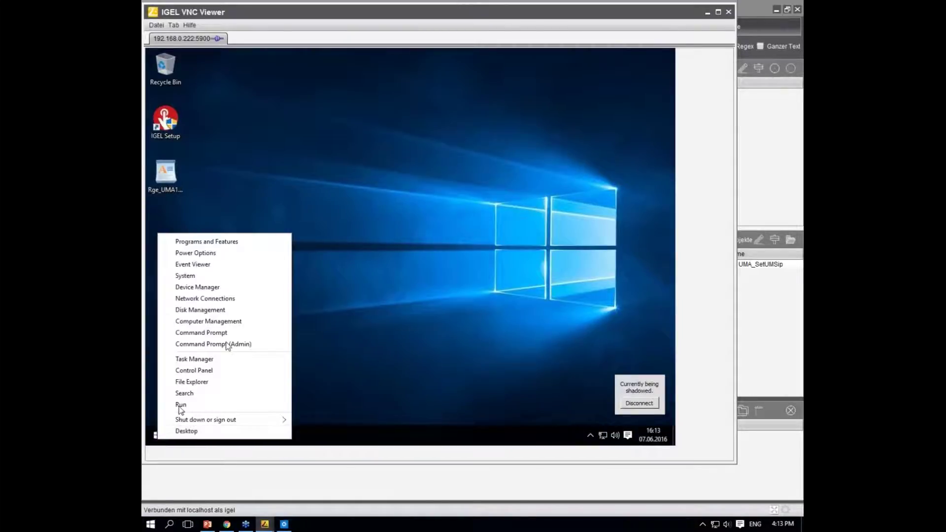
{"action": "left_click", "coordinate": [232, 276]}
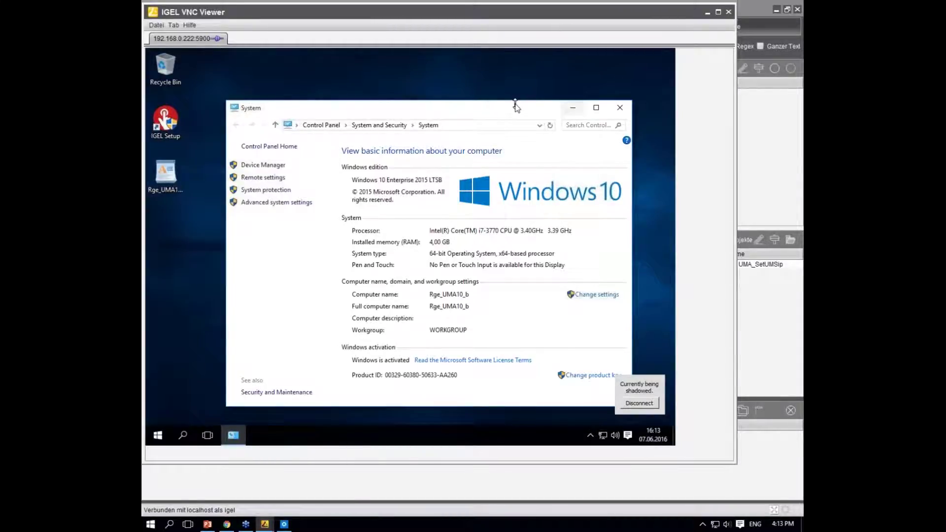
{"action": "left_click_drag", "start_coordinate": [516, 107], "coordinate": [514, 95]}
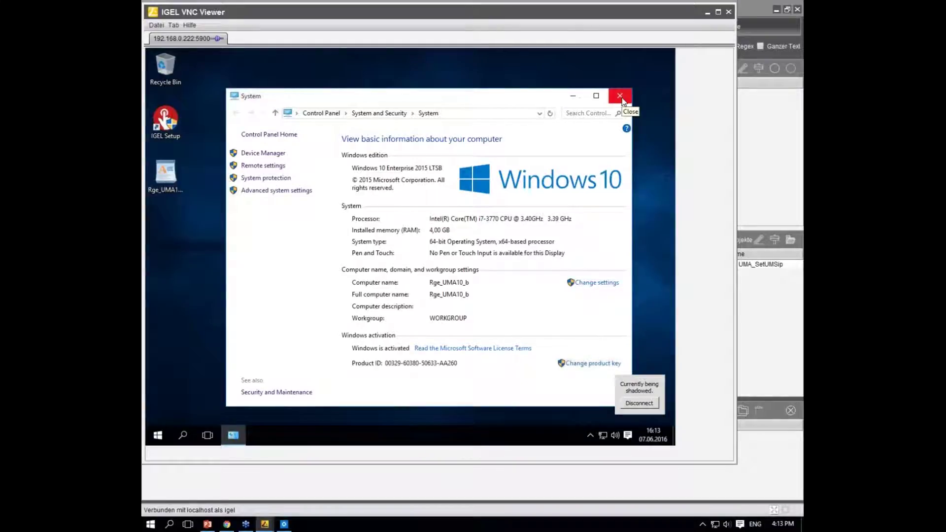
{"action": "left_click", "coordinate": [573, 96]}
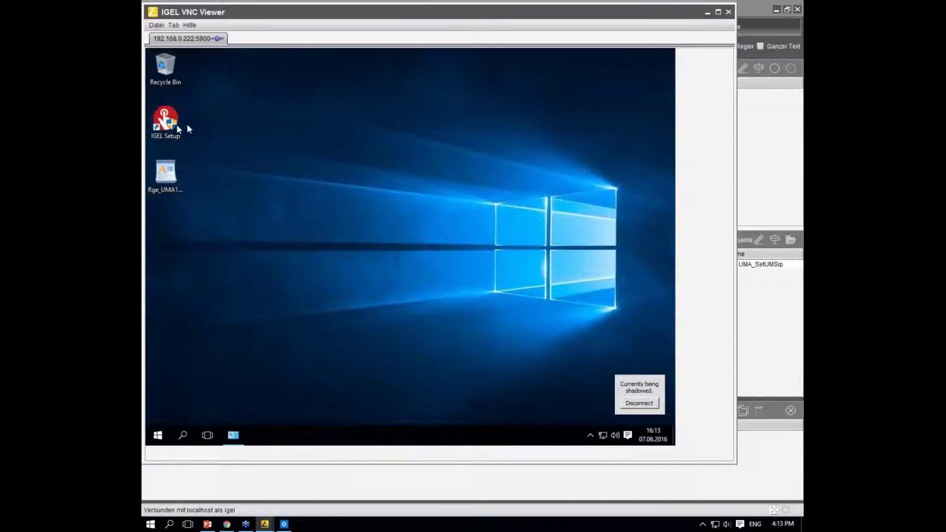
Launch IGEL Setup from the remote desktop icon and approve the User Account Control prompt.
{"action": "left_click", "coordinate": [168, 123]}
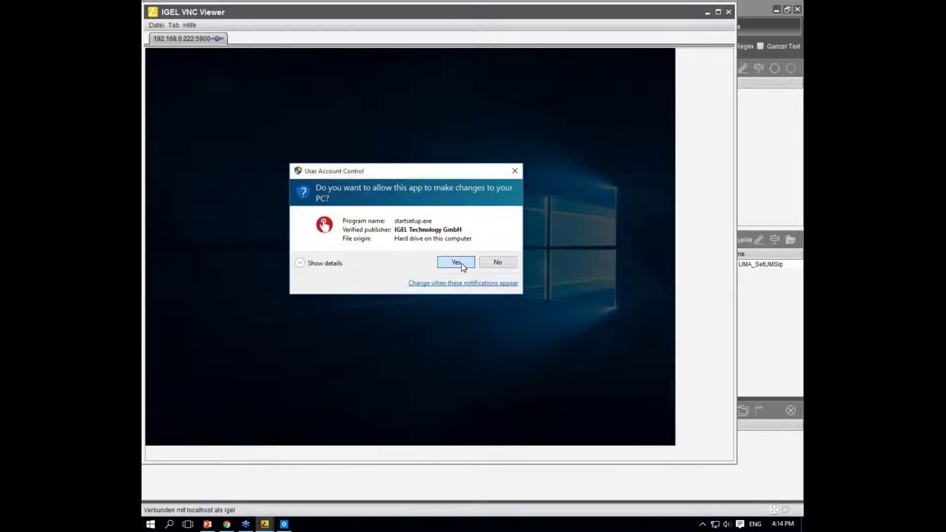
{"action": "left_click", "coordinate": [456, 262]}
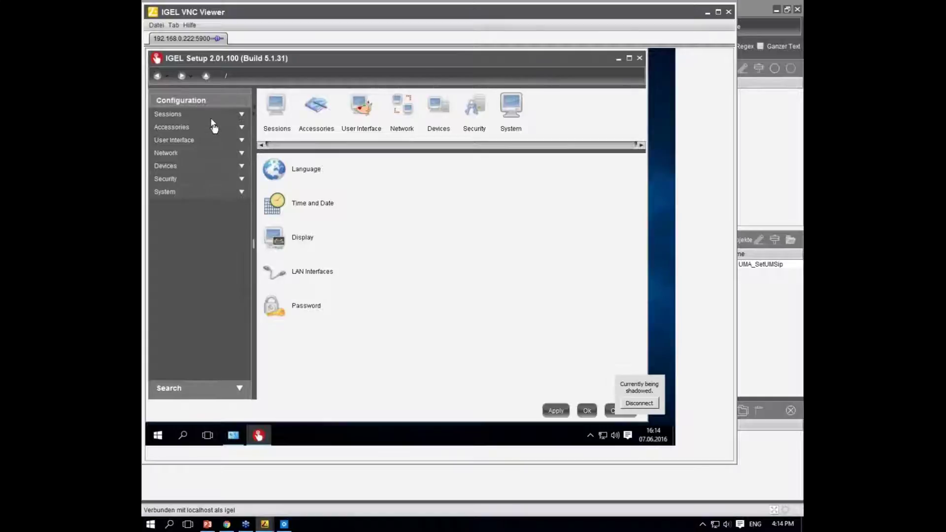
Expand Sessions in IGEL Setup and step through Citrix and RDP to the Horizon Client page.
{"action": "left_click", "coordinate": [186, 114]}
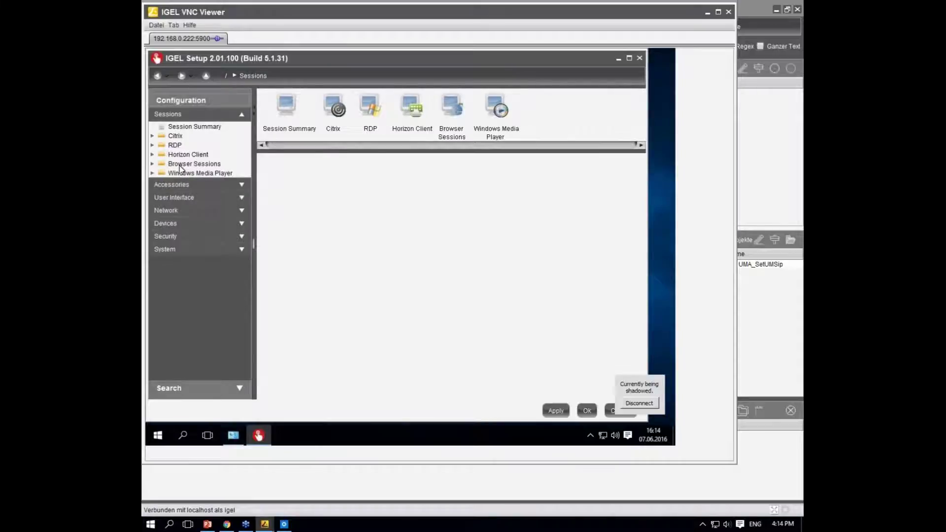
{"action": "left_click", "coordinate": [178, 136]}
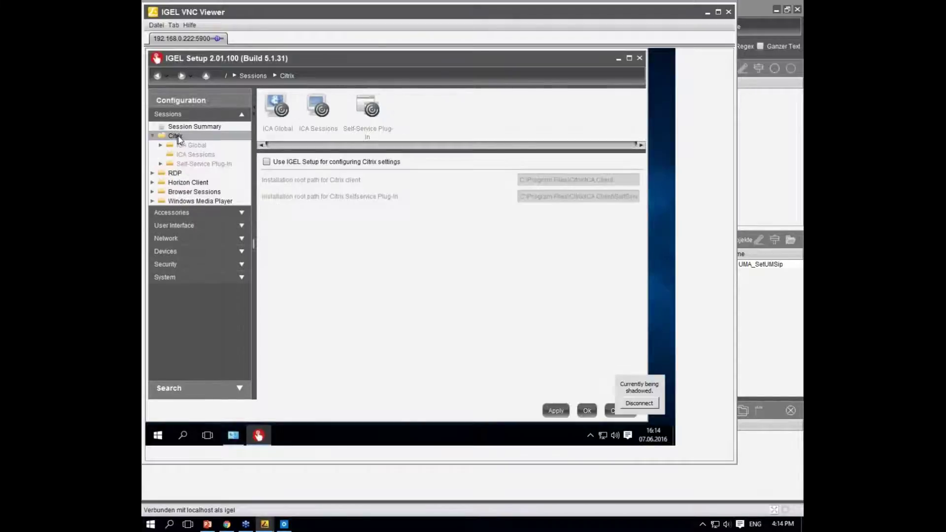
{"action": "left_click", "coordinate": [176, 175]}
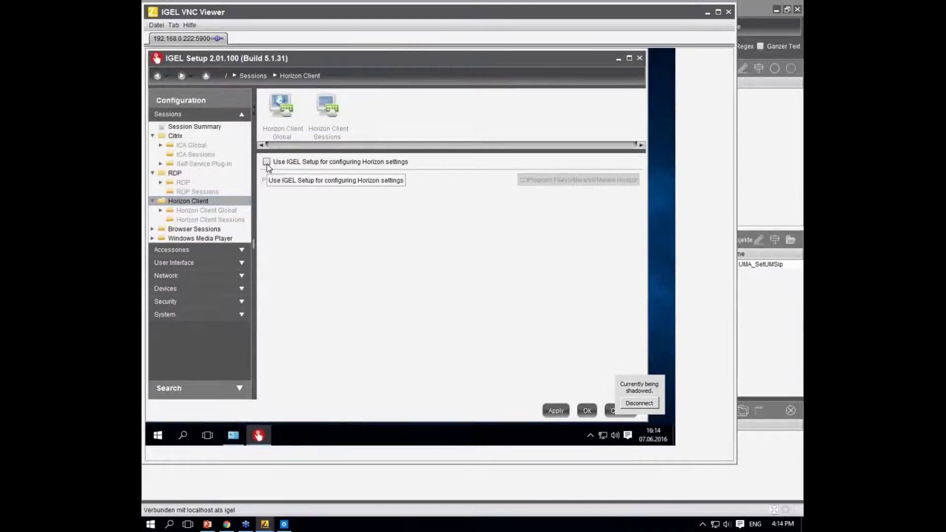
Enable 'Use IGEL Setup for configuring Horizon settings' and check the vmware-view.exe path.
{"action": "left_click", "coordinate": [266, 163]}
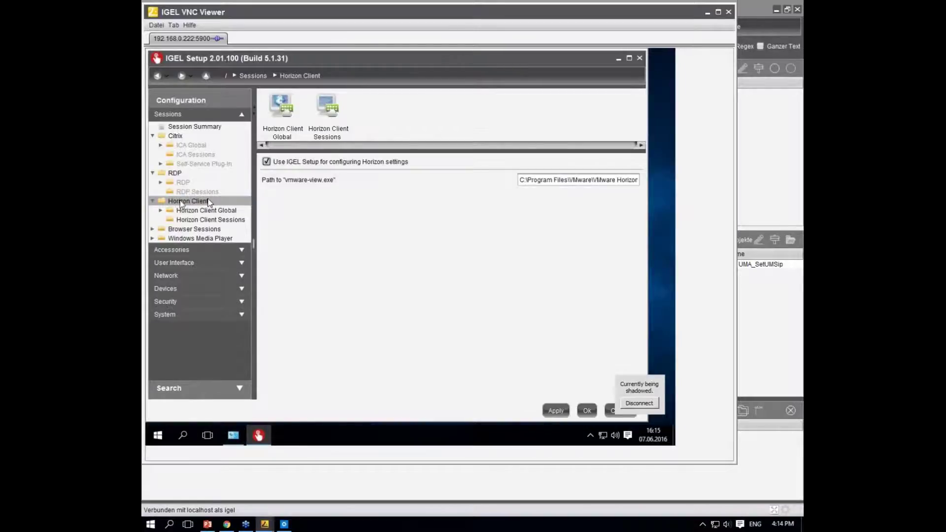
{"action": "triple_click", "coordinate": [542, 181]}
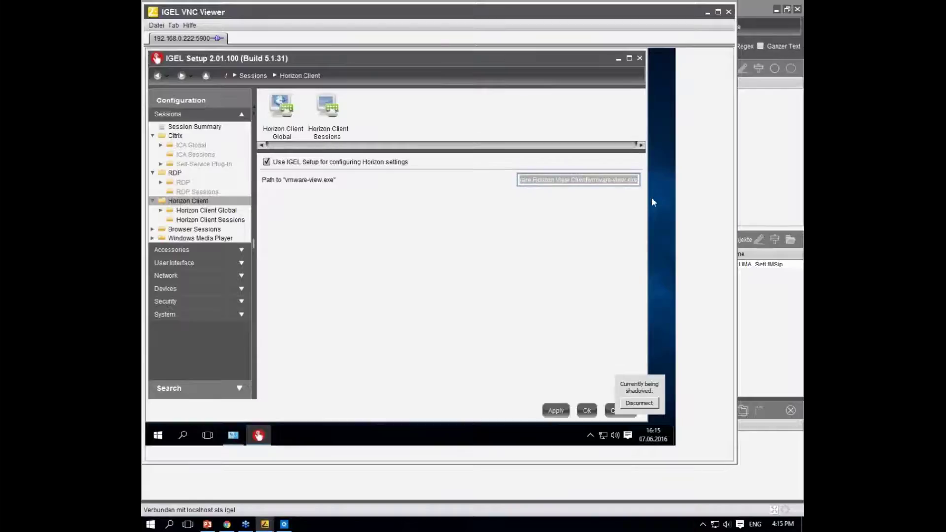
{"action": "key", "text": "End"}
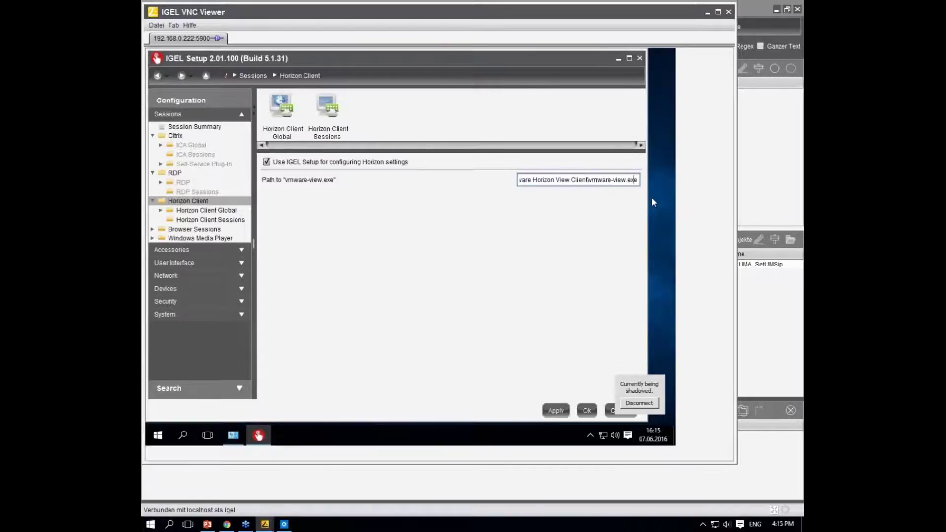
{"action": "key", "text": "Left"}
{"action": "key", "text": "Left"}
{"action": "key", "text": "Left"}
{"action": "key", "text": "Left"}
{"action": "key", "text": "Left"}
{"action": "key", "text": "Left"}
{"action": "key", "text": "Left"}
{"action": "key", "text": "Left"}
{"action": "key", "text": "Left"}
{"action": "key", "text": "Left"}
{"action": "key", "text": "Left"}
{"action": "key", "text": "Left"}
{"action": "key", "text": "Left"}
{"action": "key", "text": "Left"}
{"action": "key", "text": "Left"}
{"action": "key", "text": "Left"}
{"action": "key", "text": "Left"}
{"action": "key", "text": "Left"}
{"action": "key", "text": "Left"}
{"action": "key", "text": "Left"}
{"action": "key", "text": "Right"}
{"action": "key", "text": "Right"}
{"action": "key", "text": "Right"}
{"action": "key", "text": "Right"}
{"action": "key", "text": "Right"}
{"action": "key", "text": "Right"}
{"action": "key", "text": "Right"}
{"action": "key", "text": "Right"}
{"action": "key", "text": "Right"}
{"action": "key", "text": "Right"}
{"action": "key", "text": "Right"}
{"action": "key", "text": "Right"}
{"action": "key", "text": "Right"}
{"action": "key", "text": "Right"}
{"action": "key", "text": "Right"}
{"action": "key", "text": "Right"}
{"action": "key", "text": "Right"}
{"action": "key", "text": "Right"}
{"action": "key", "text": "Right"}
{"action": "key", "text": "Right"}
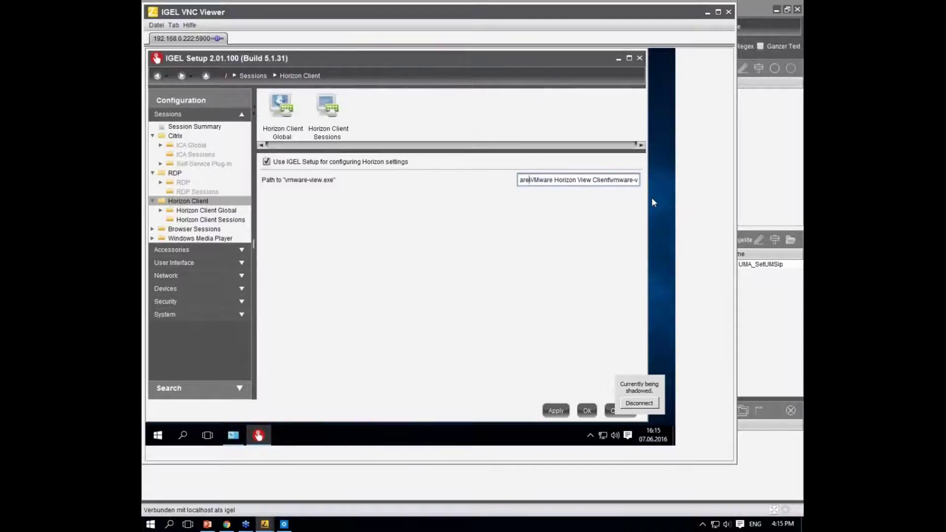
{"action": "key", "text": "End"}
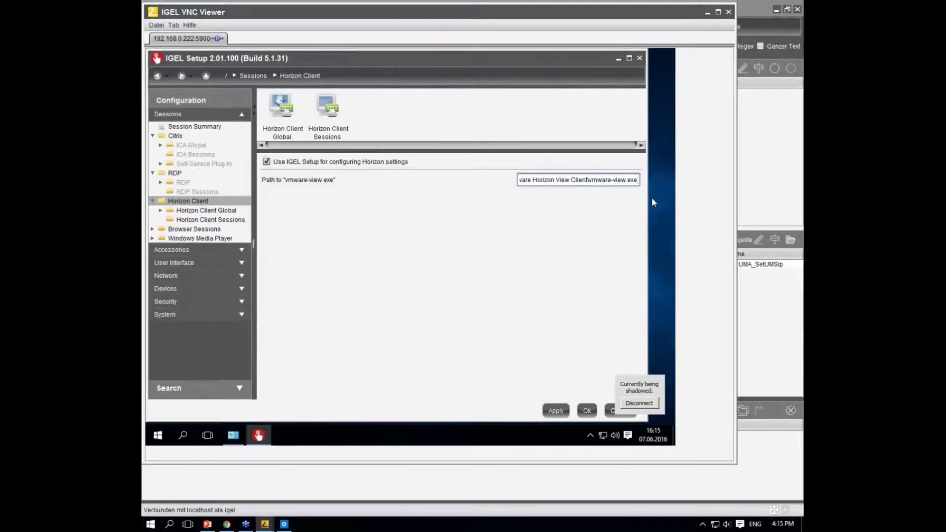
{"action": "key", "text": "Left"}
{"action": "key", "text": "Left"}
{"action": "key", "text": "Left"}
{"action": "key", "text": "Left"}
{"action": "key", "text": "Left"}
{"action": "key", "text": "Left"}
{"action": "key", "text": "Left"}
{"action": "key", "text": "Left"}
{"action": "key", "text": "Left"}
{"action": "key", "text": "Left"}
{"action": "key", "text": "Left"}
{"action": "key", "text": "Left"}
{"action": "key", "text": "Left"}
{"action": "key", "text": "Left"}
{"action": "key", "text": "Left"}
{"action": "key", "text": "Left"}
{"action": "key", "text": "Left"}
{"action": "key", "text": "Left"}
{"action": "key", "text": "Left"}
{"action": "key", "text": "Left"}
{"action": "key", "text": "Left"}
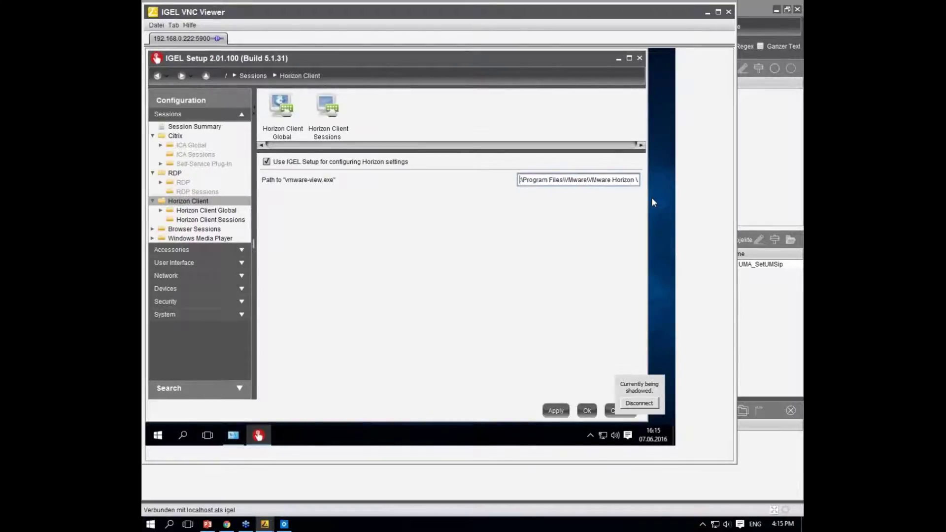
{"action": "key", "text": "Left"}
{"action": "key", "text": "Left"}
{"action": "key", "text": "Right"}
{"action": "key", "text": "Right"}
{"action": "key", "text": "Right"}
{"action": "key", "text": "Right"}
{"action": "key", "text": "Right"}
{"action": "key", "text": "Right"}
{"action": "key", "text": "Right"}
{"action": "key", "text": "Right"}
{"action": "key", "text": "Right"}
{"action": "key", "text": "Right"}
{"action": "key", "text": "Right"}
{"action": "key", "text": "Right"}
{"action": "key", "text": "Right"}
{"action": "key", "text": "Right"}
{"action": "key", "text": "Right"}
{"action": "key", "text": "Right"}
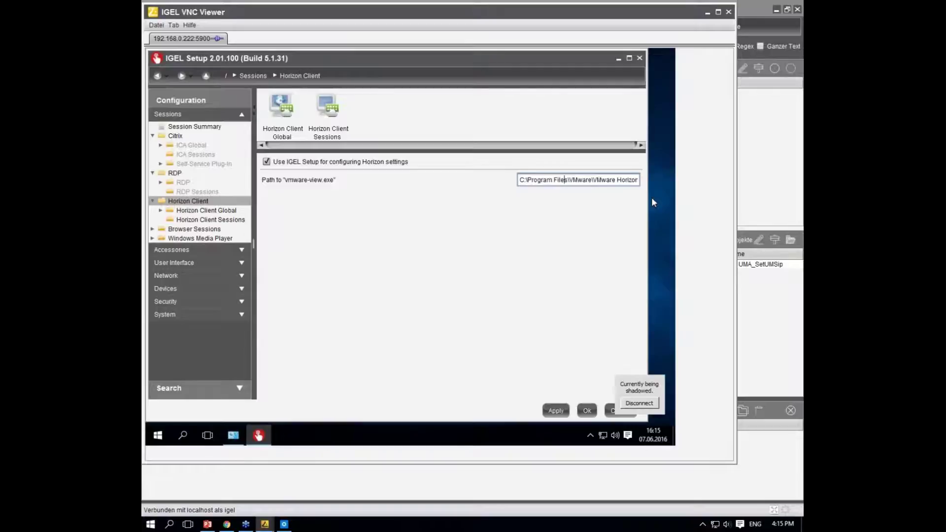
{"action": "key", "text": "Right"}
{"action": "key", "text": "Right"}
{"action": "key", "text": "Right"}
{"action": "key", "text": "Right"}
{"action": "key", "text": "Right"}
{"action": "key", "text": "Right"}
{"action": "key", "text": "Right"}
{"action": "key", "text": "Right"}
{"action": "key", "text": "Right"}
{"action": "key", "text": "Right"}
{"action": "key", "text": "Right"}
{"action": "key", "text": "Right"}
{"action": "key", "text": "Right"}
{"action": "key", "text": "Right"}
{"action": "key", "text": "Right"}
{"action": "key", "text": "Right"}
{"action": "key", "text": "Right"}
{"action": "key", "text": "Right"}
{"action": "key", "text": "Right"}
{"action": "key", "text": "Right"}
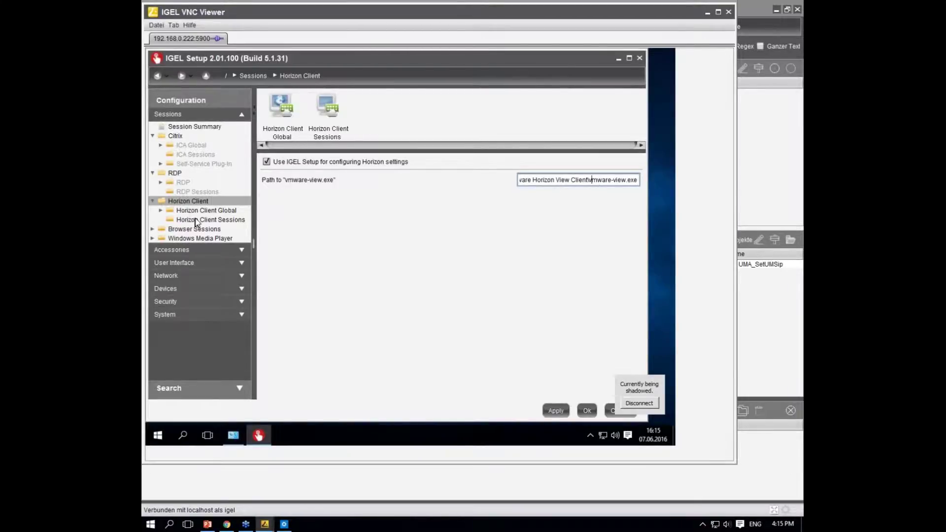
Add a Horizon Client session with Desktop ticked, then cancel and discard the changes.
{"action": "left_click", "coordinate": [220, 213]}
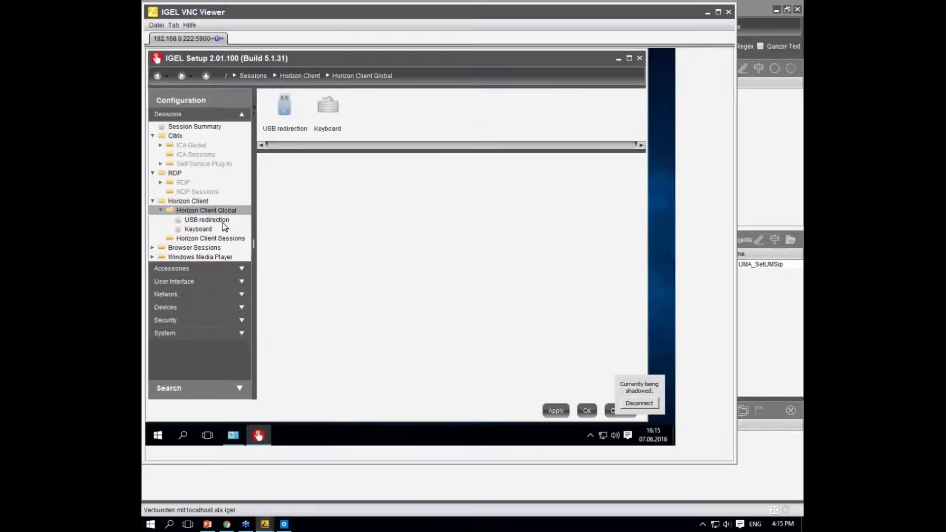
{"action": "left_click", "coordinate": [222, 219]}
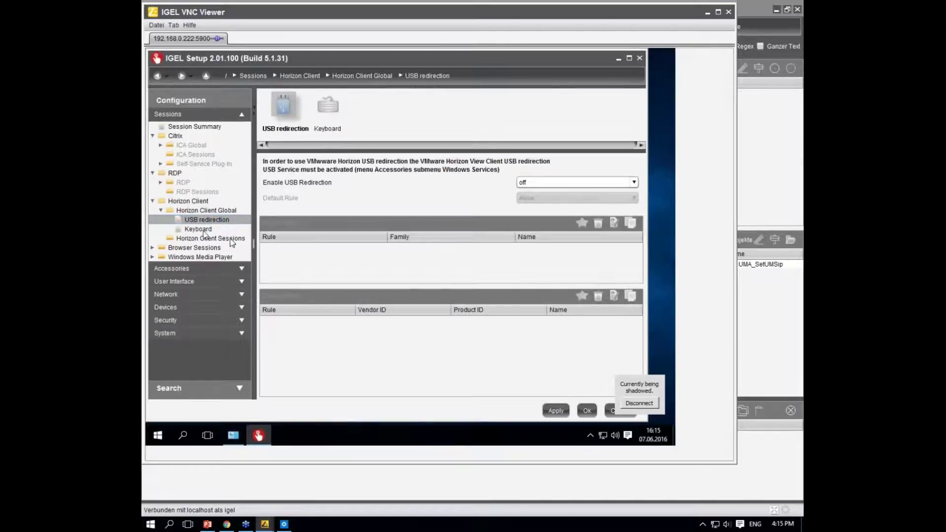
{"action": "left_click", "coordinate": [198, 228]}
{"action": "left_click", "coordinate": [210, 238]}
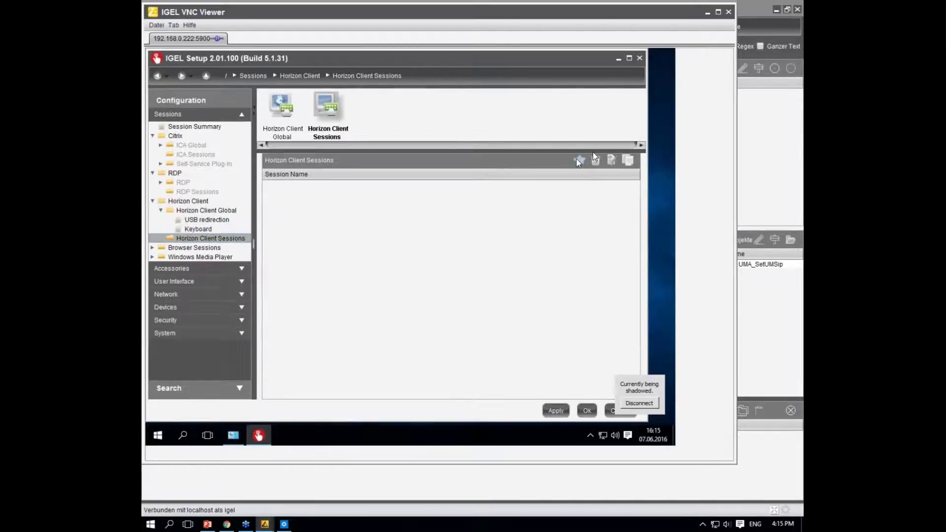
{"action": "left_click", "coordinate": [598, 159]}
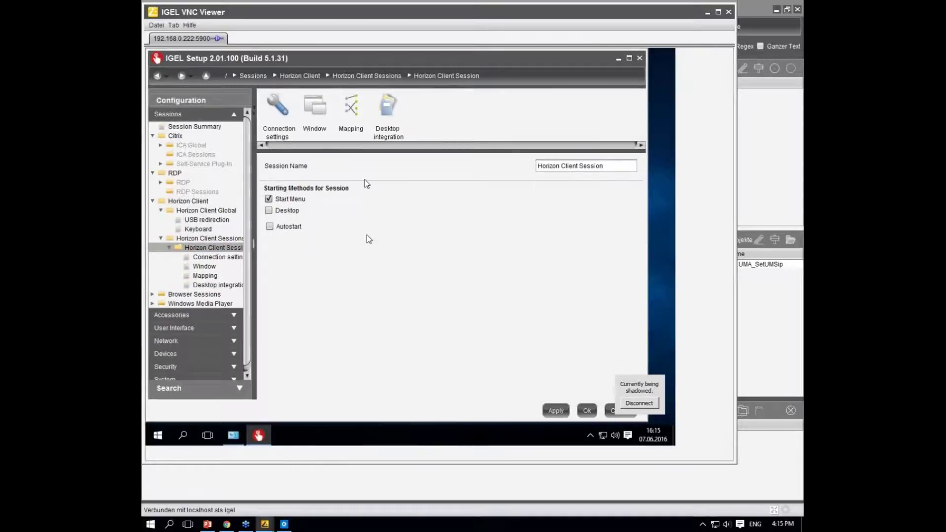
{"action": "left_click", "coordinate": [281, 212]}
{"action": "left_click", "coordinate": [611, 414]}
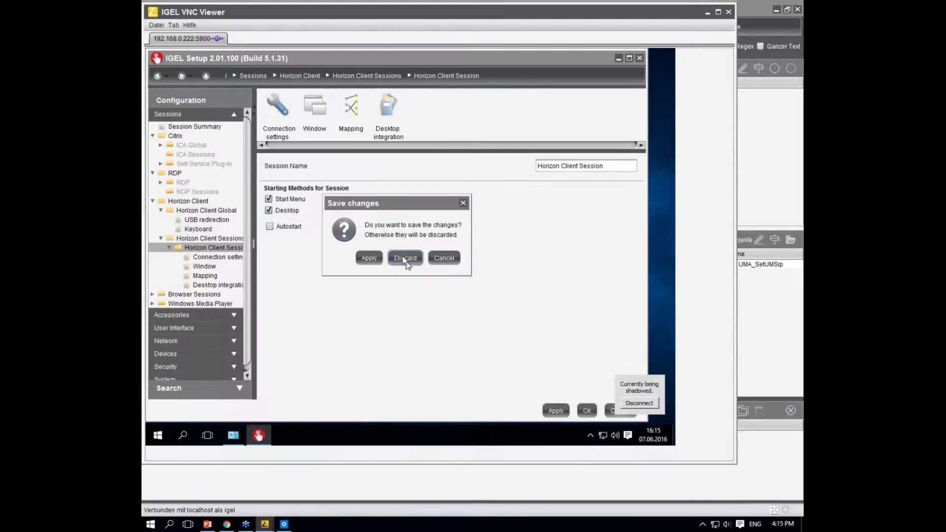
{"action": "left_click", "coordinate": [405, 259]}
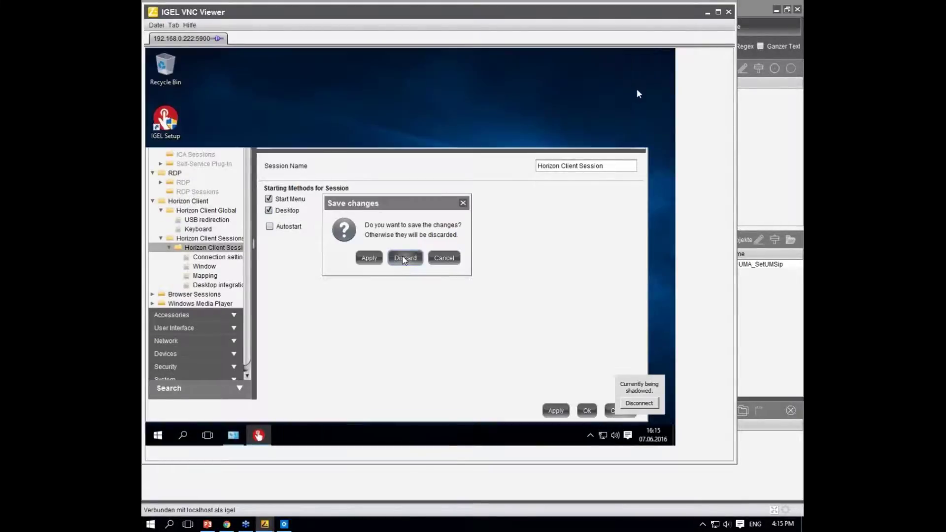
Minimize the viewer, run Thin Clients scannen with Suchen, find Rge_UMA10_b, then close with Abbrechen.
{"action": "left_click", "coordinate": [707, 14]}
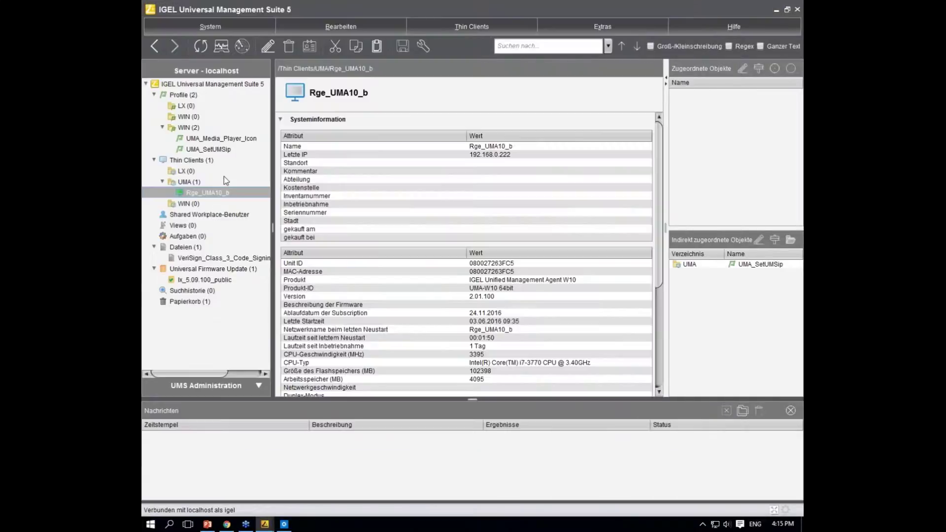
{"action": "left_click", "coordinate": [472, 26]}
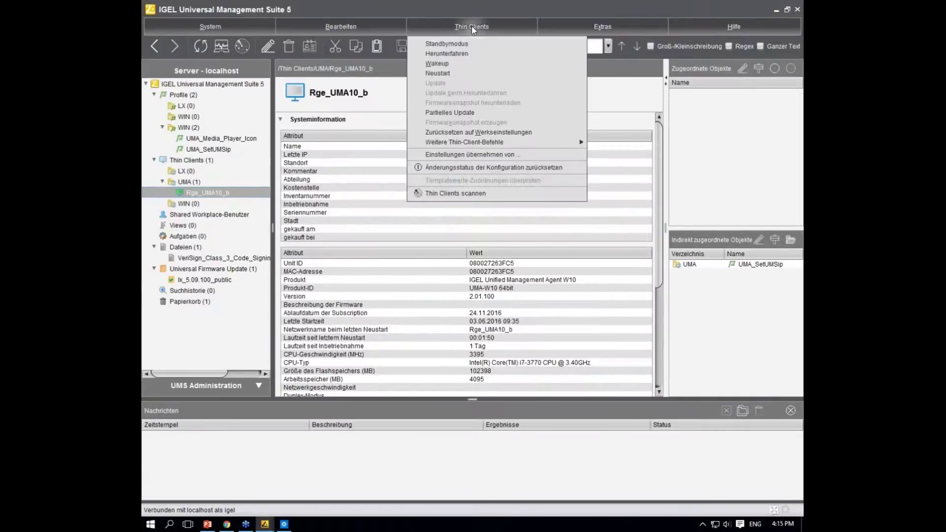
{"action": "left_click", "coordinate": [442, 194]}
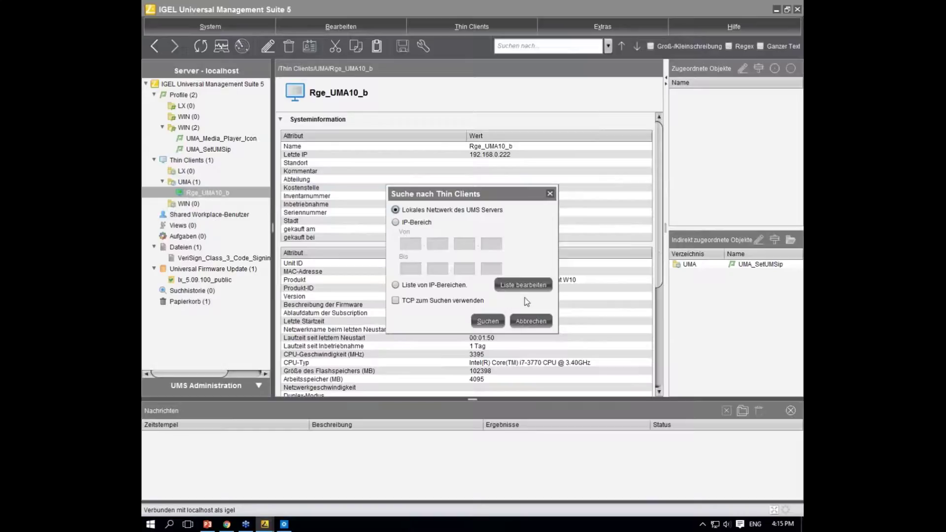
{"action": "left_click", "coordinate": [486, 322]}
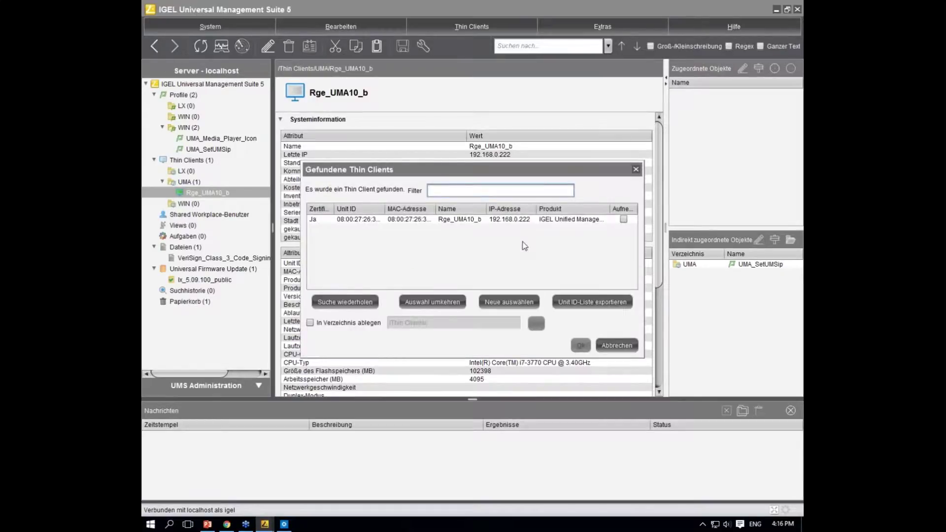
{"action": "left_click", "coordinate": [544, 221]}
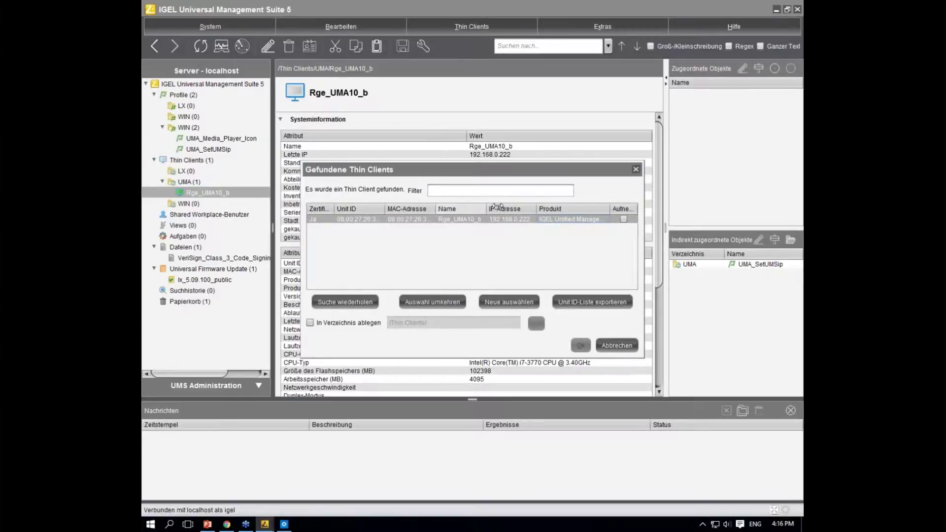
{"action": "left_click_drag", "start_coordinate": [486, 207], "coordinate": [521, 206]}
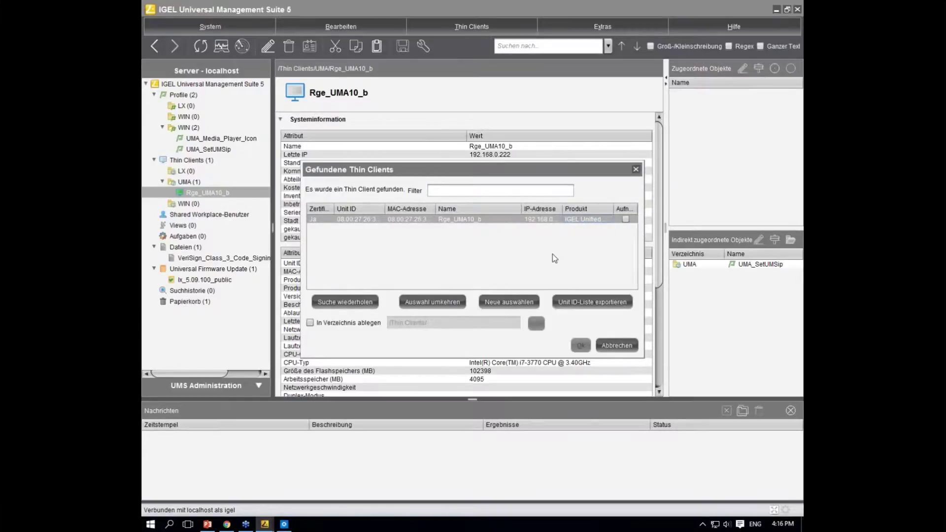
{"action": "left_click", "coordinate": [626, 347]}
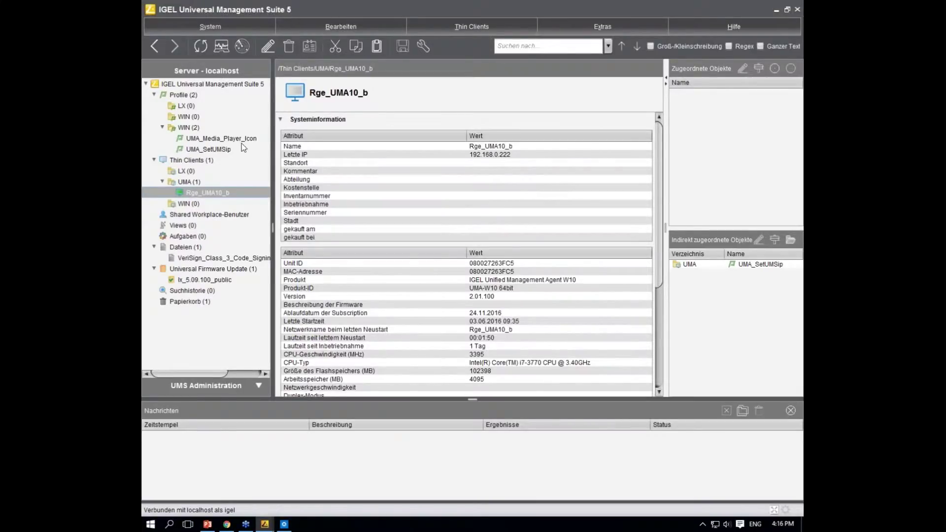
Drag the UMA_Media_Player_Icon profile onto Rge_UMA10_b and apply it with Sofort.
{"action": "left_click", "coordinate": [229, 139]}
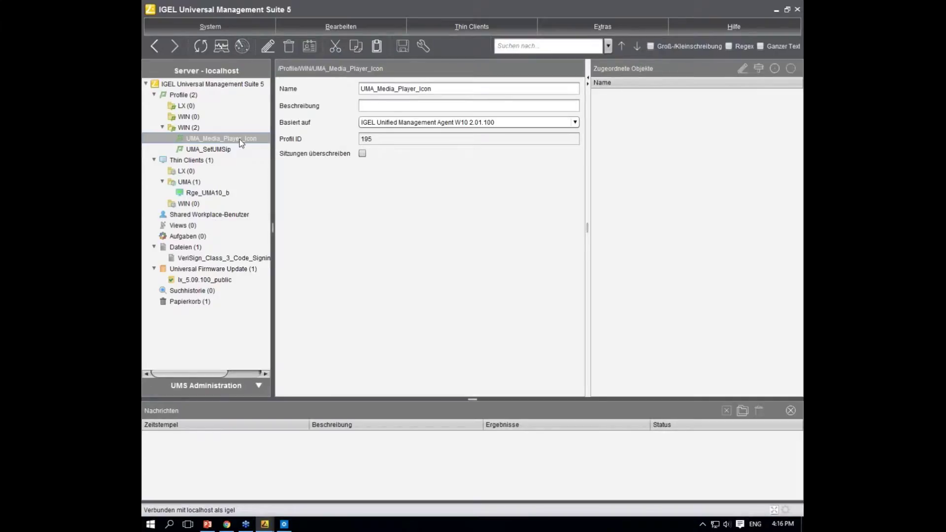
{"action": "left_click_drag", "start_coordinate": [242, 143], "coordinate": [218, 192]}
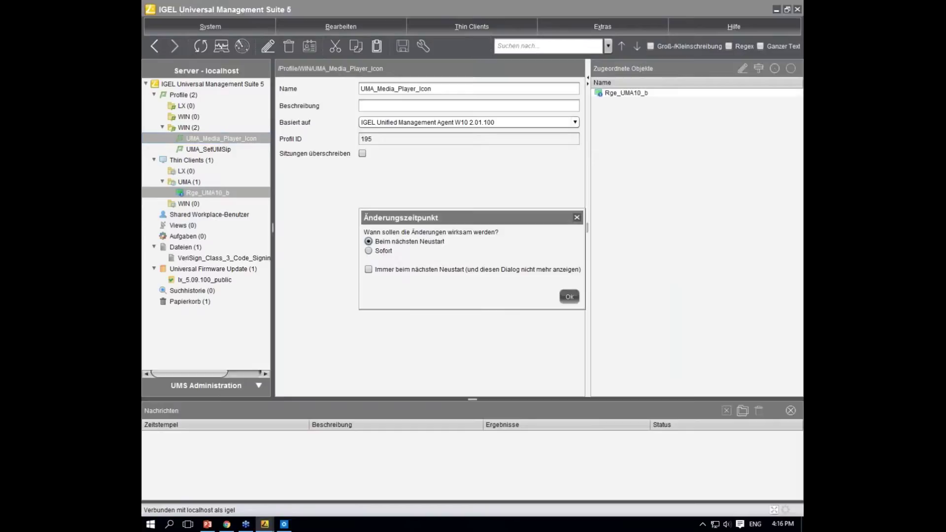
{"action": "left_click", "coordinate": [389, 251]}
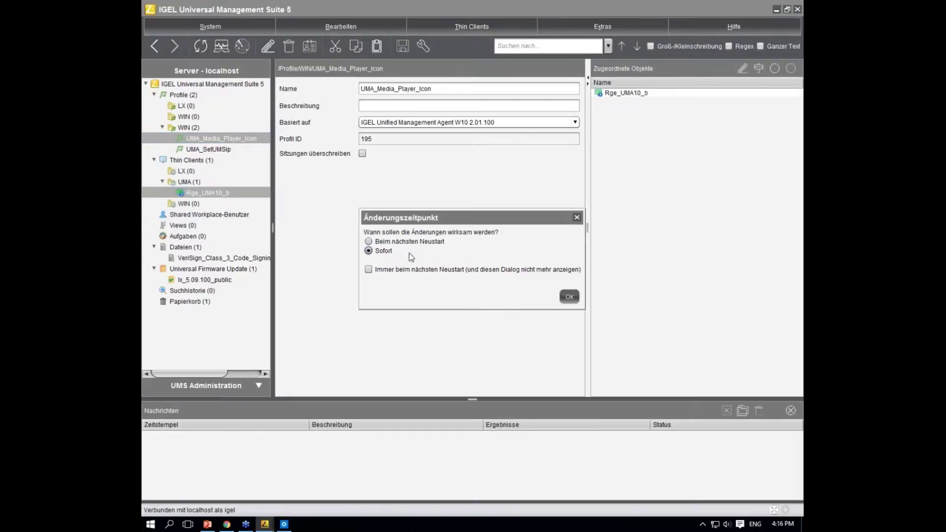
{"action": "left_click", "coordinate": [567, 297]}
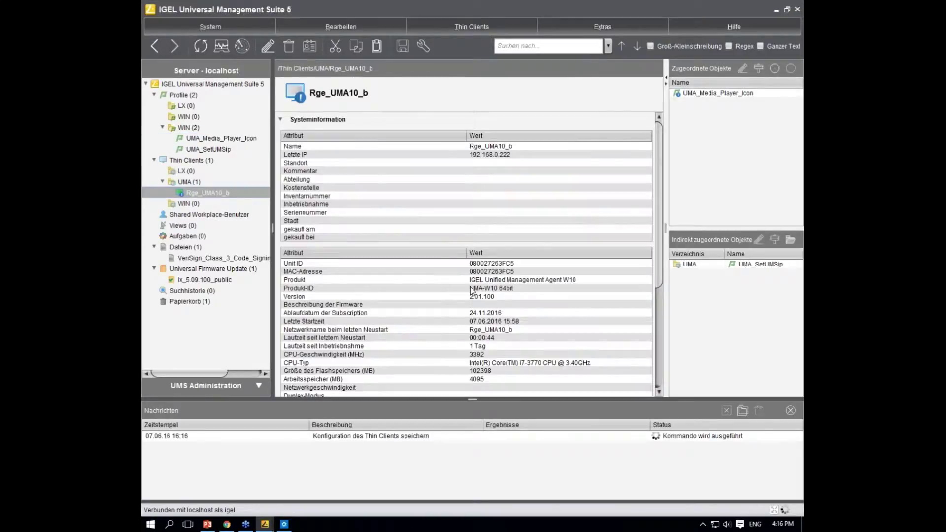
In the viewer, accept the new configuration, unlock and sign in, and check the Windows Media Player icon.
{"action": "mouse_move", "coordinate": [264, 524]}
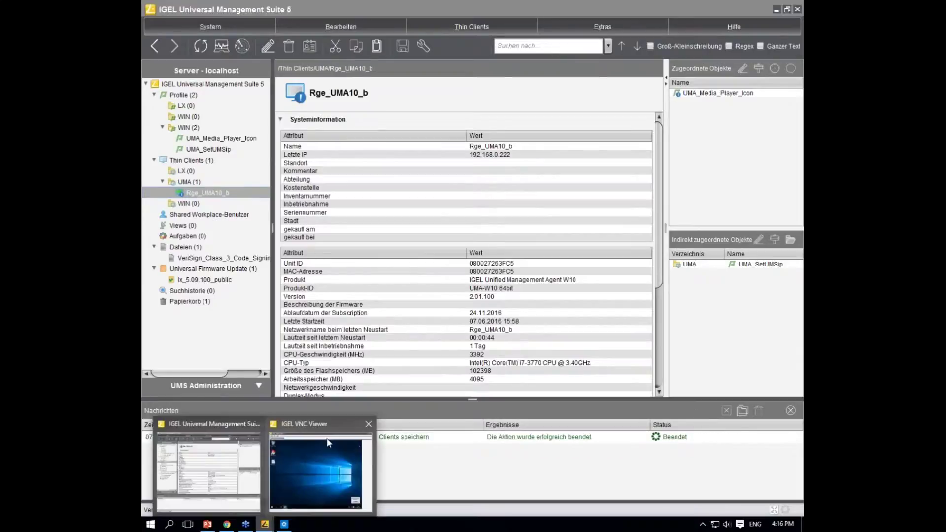
{"action": "left_click", "coordinate": [321, 452]}
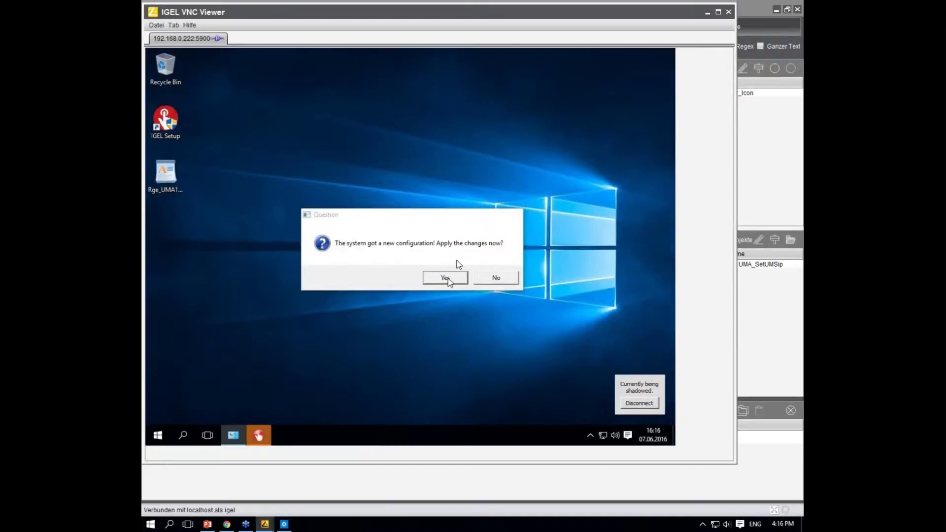
{"action": "left_click", "coordinate": [445, 276]}
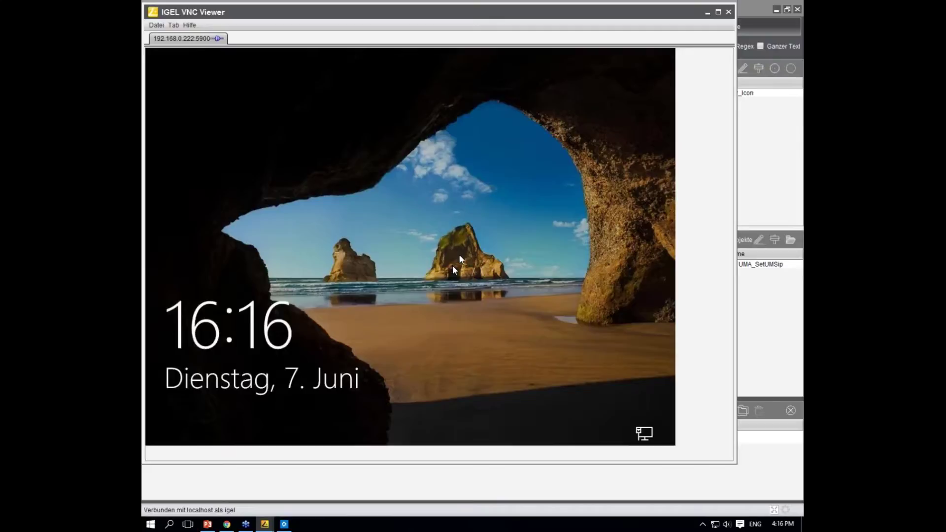
{"action": "left_click", "coordinate": [453, 266]}
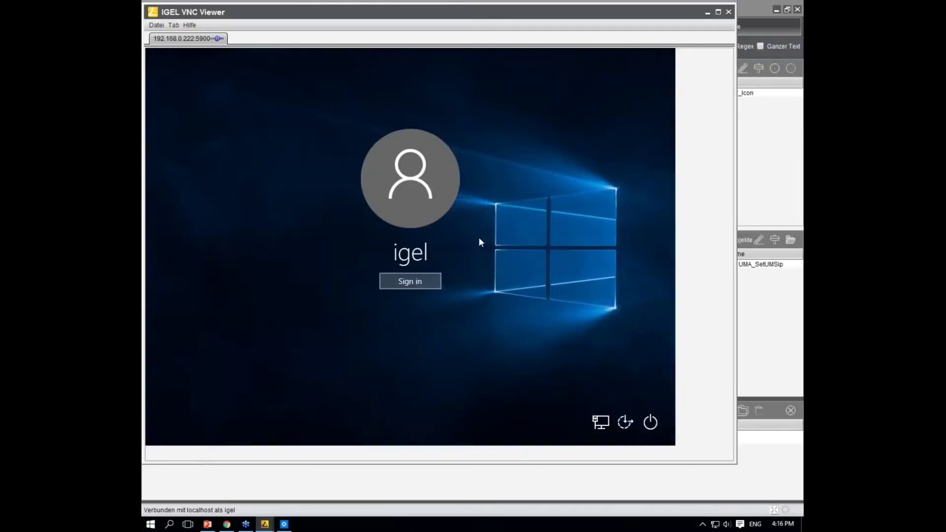
{"action": "key", "text": "Return"}
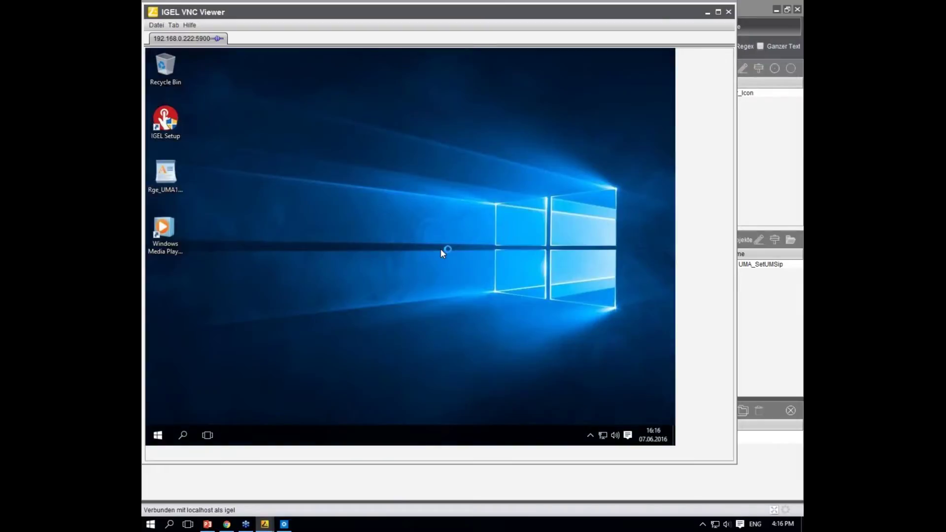
{"action": "left_click", "coordinate": [165, 229]}
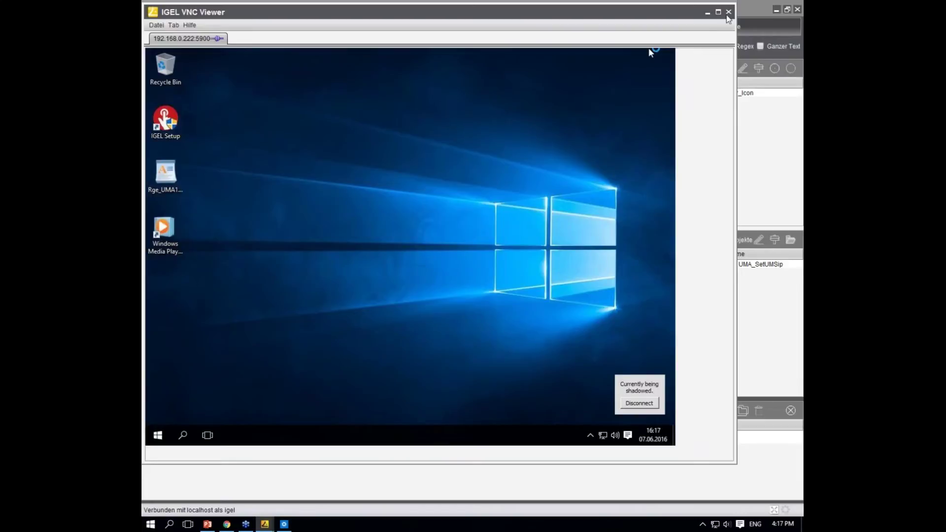
Close the VNC Viewer and show the Dateien folder containing VeriSign_Class_3_Code_Signing.
{"action": "left_click", "coordinate": [728, 14]}
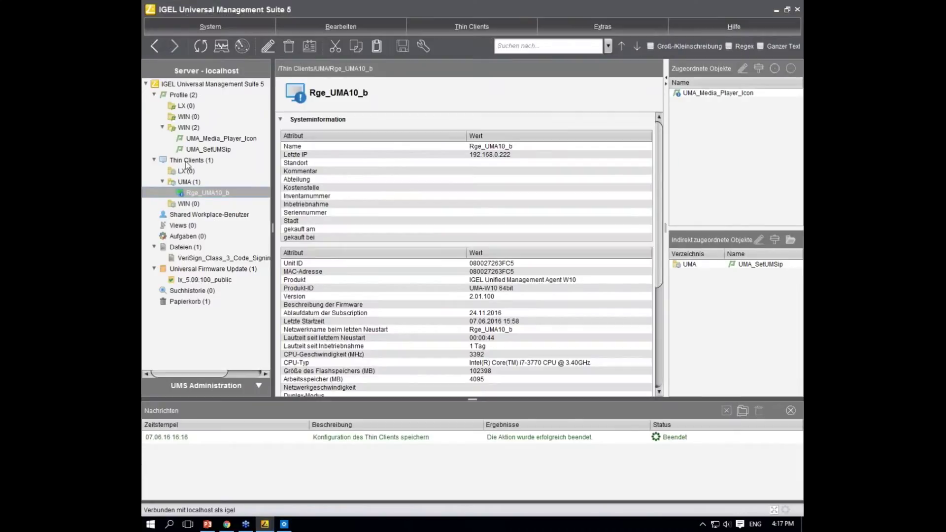
{"action": "left_click", "coordinate": [186, 248]}
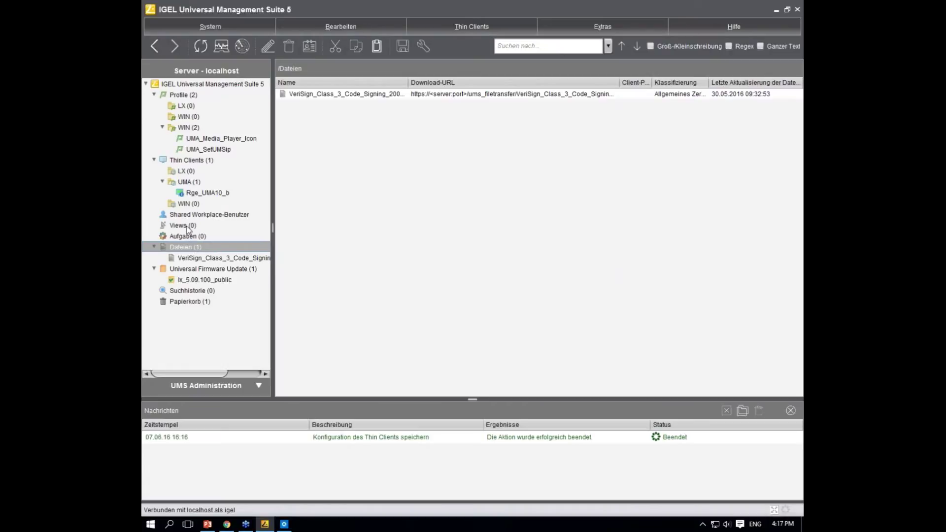
{"action": "mouse_move", "coordinate": [188, 226]}
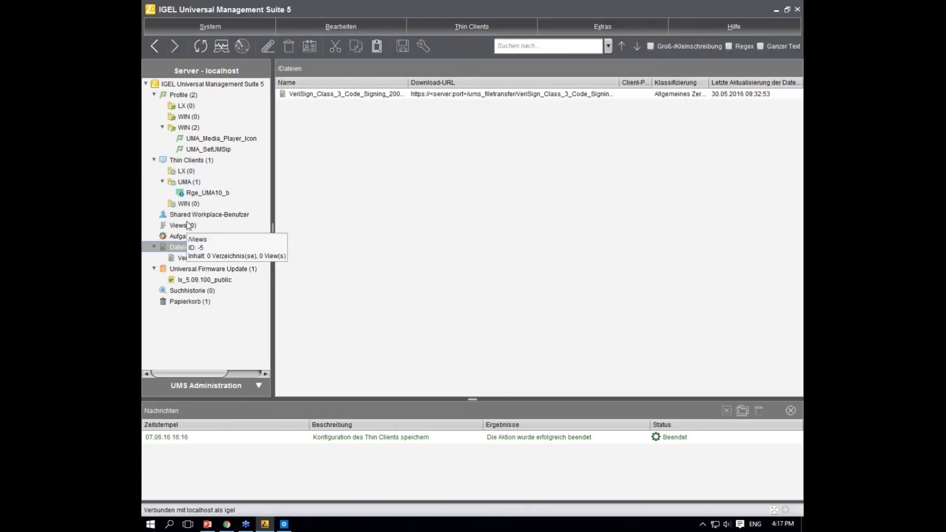